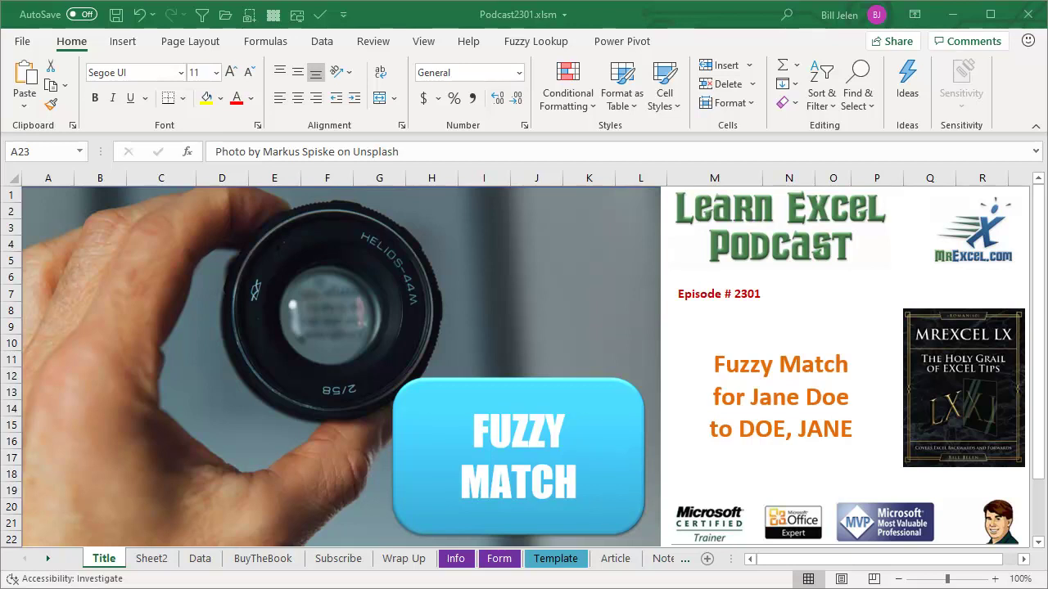
Switch to Sheet2 to view the viewer comments suggesting fuzzy matching
click(153, 560)
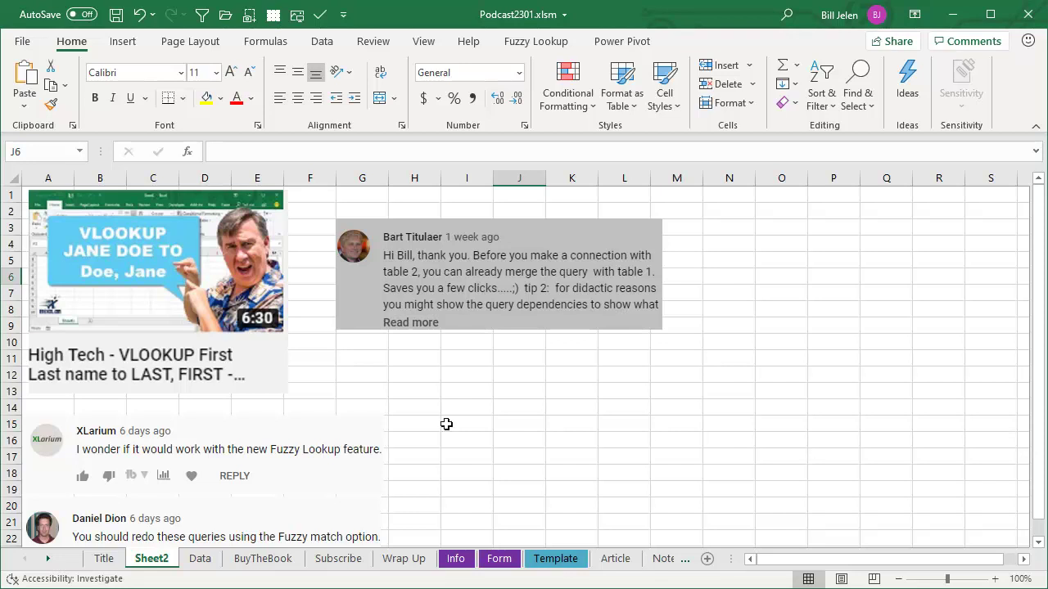
On the Data sheet, confirm the two name tables are LeftTable and RightTable
click(196, 560)
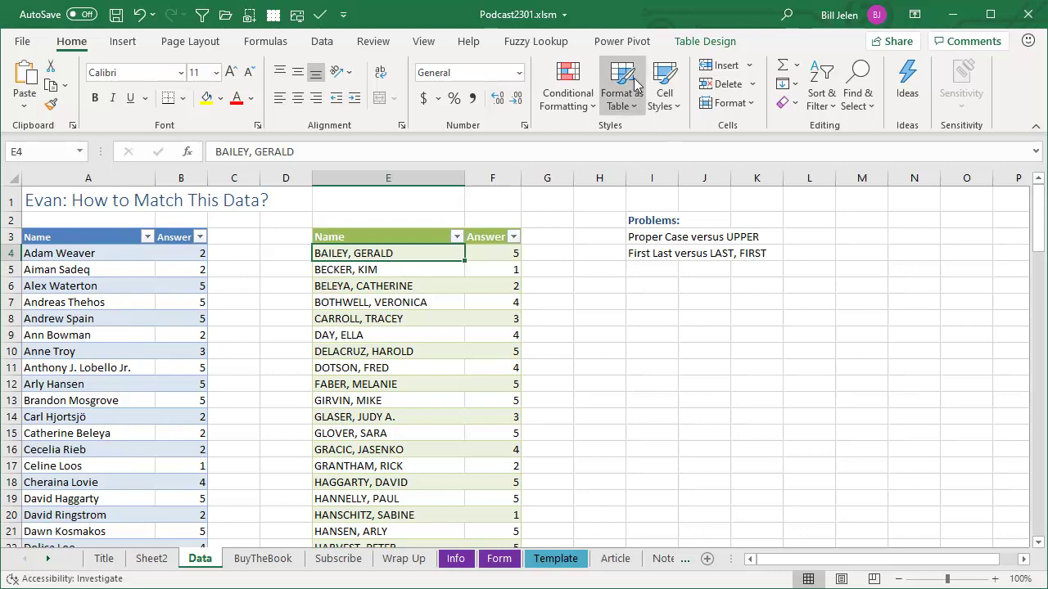
click(703, 41)
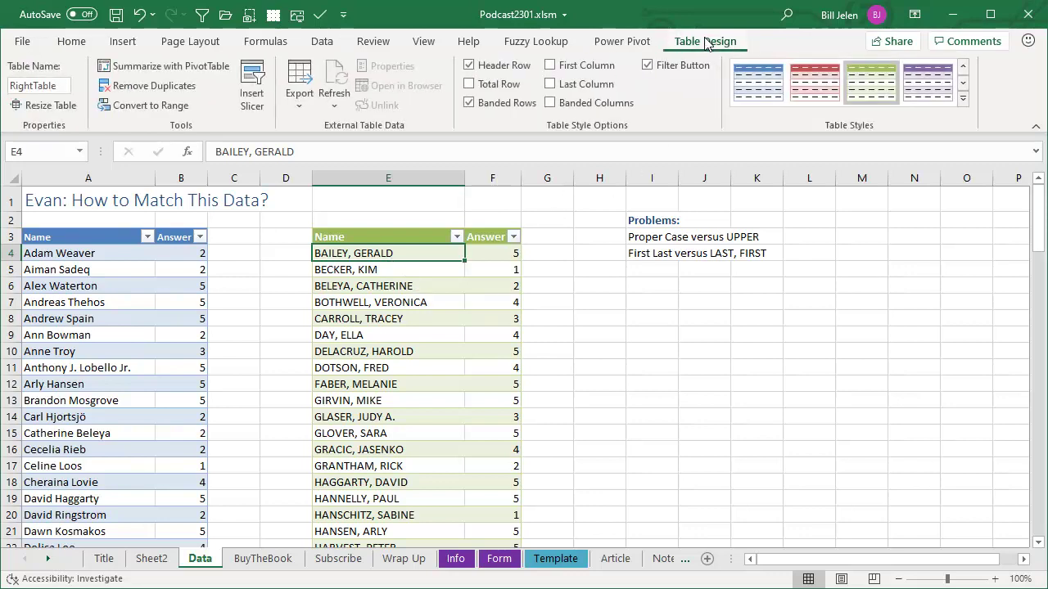
click(138, 287)
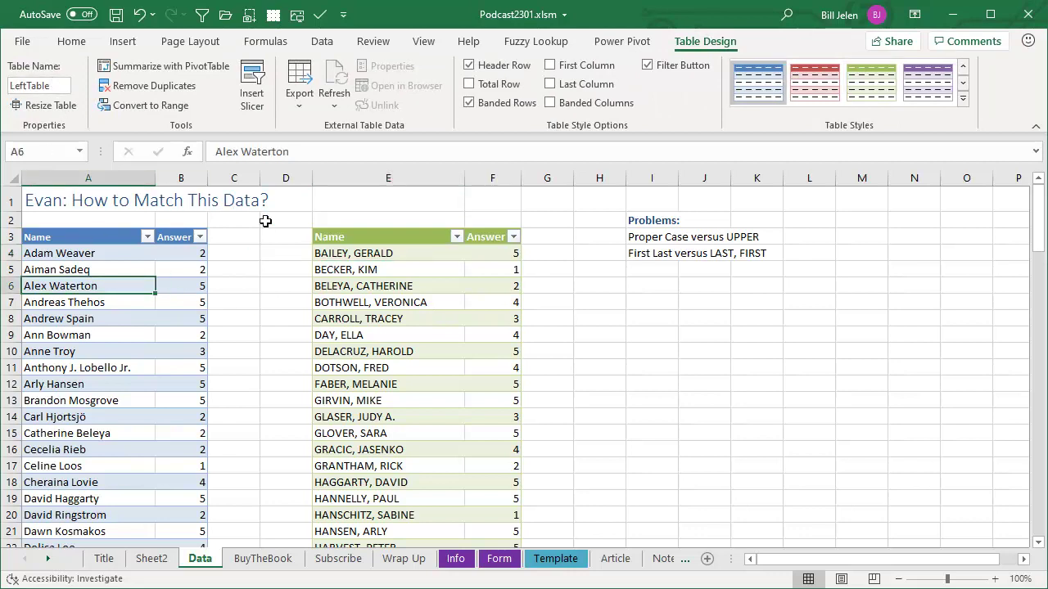
click(355, 256)
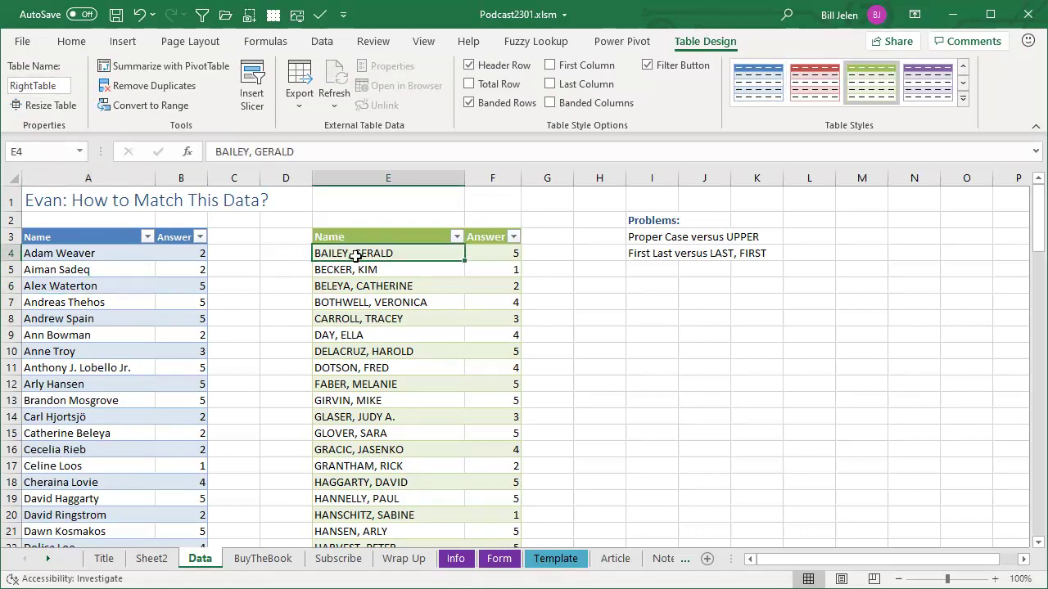
click(321, 41)
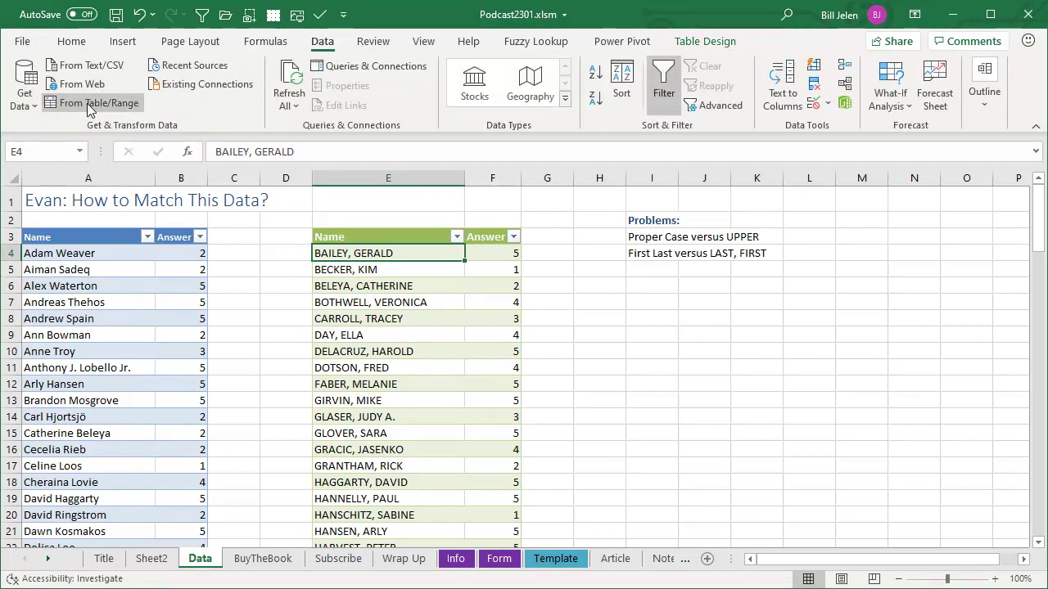
Load RightTable from Table/Range into Power Query as a connection-only query
click(96, 103)
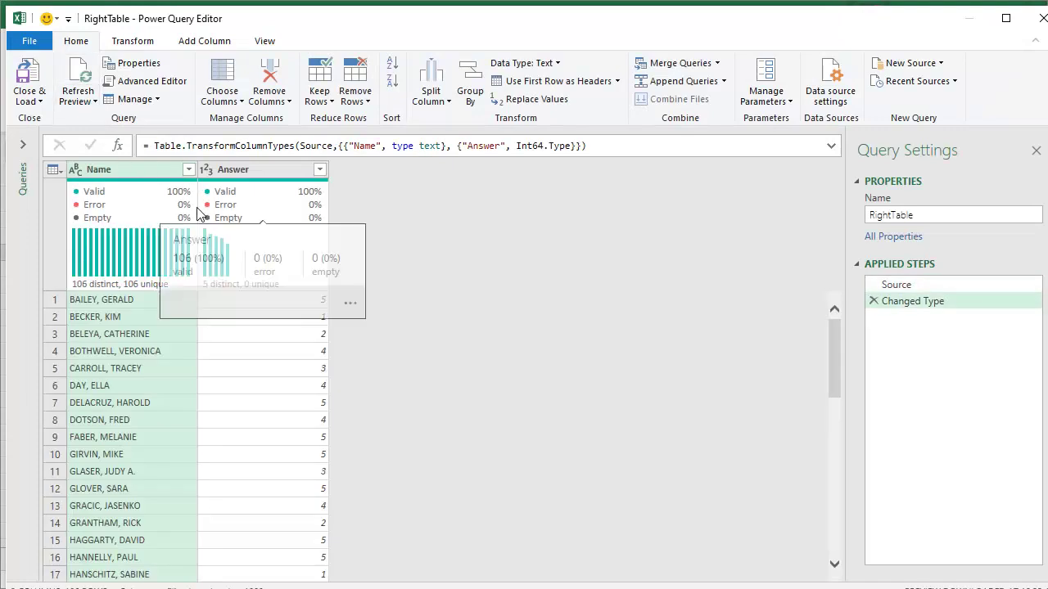
click(36, 101)
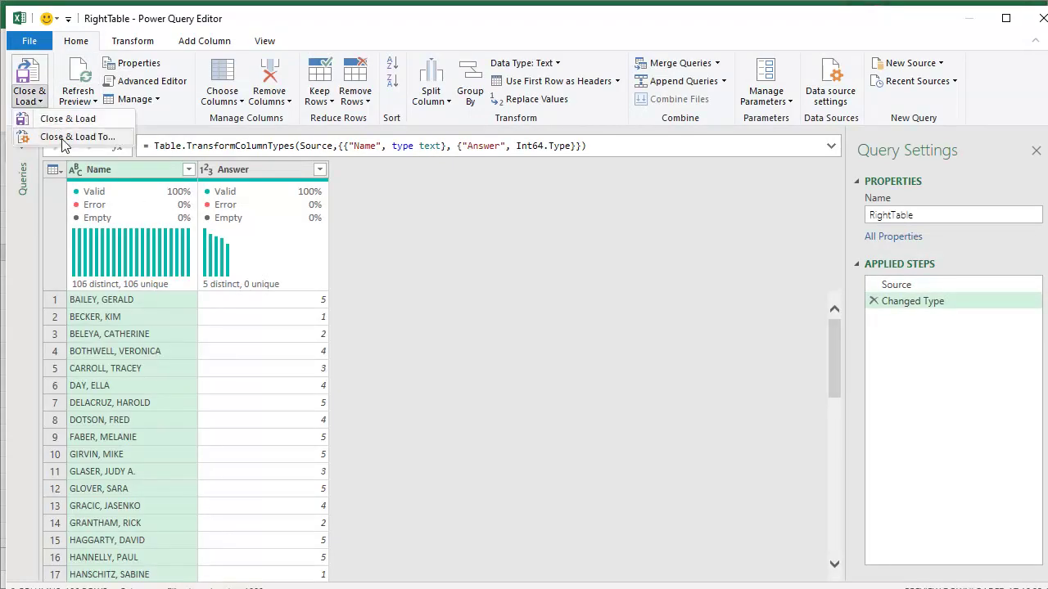
click(64, 137)
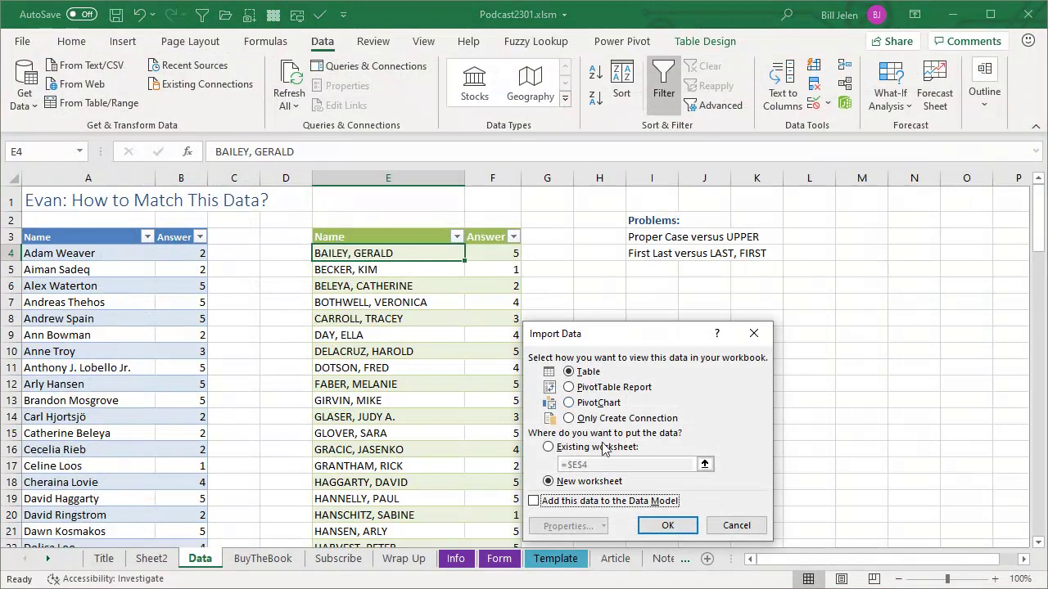
click(580, 420)
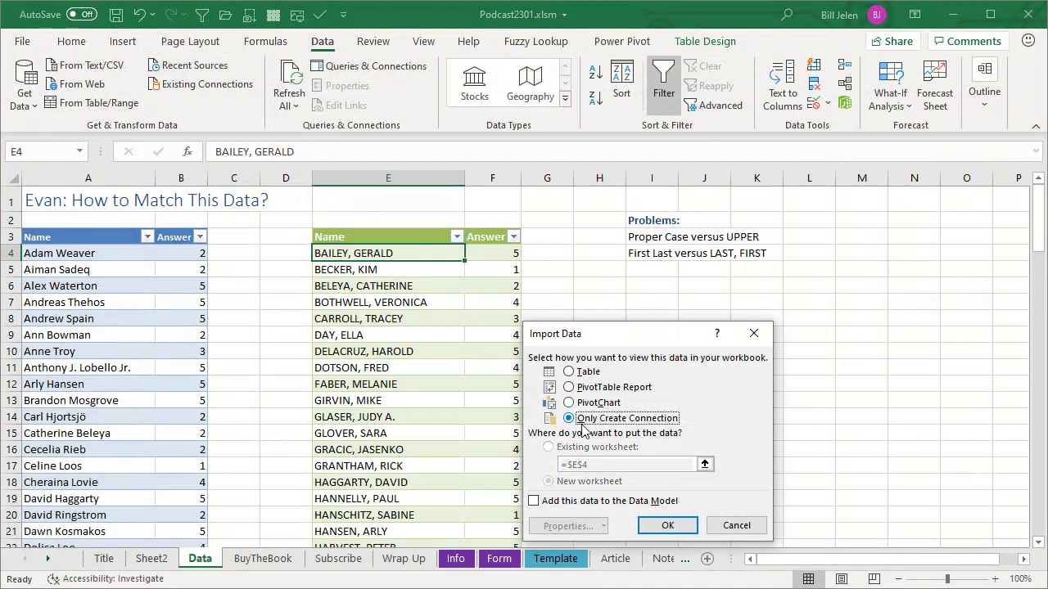
click(665, 525)
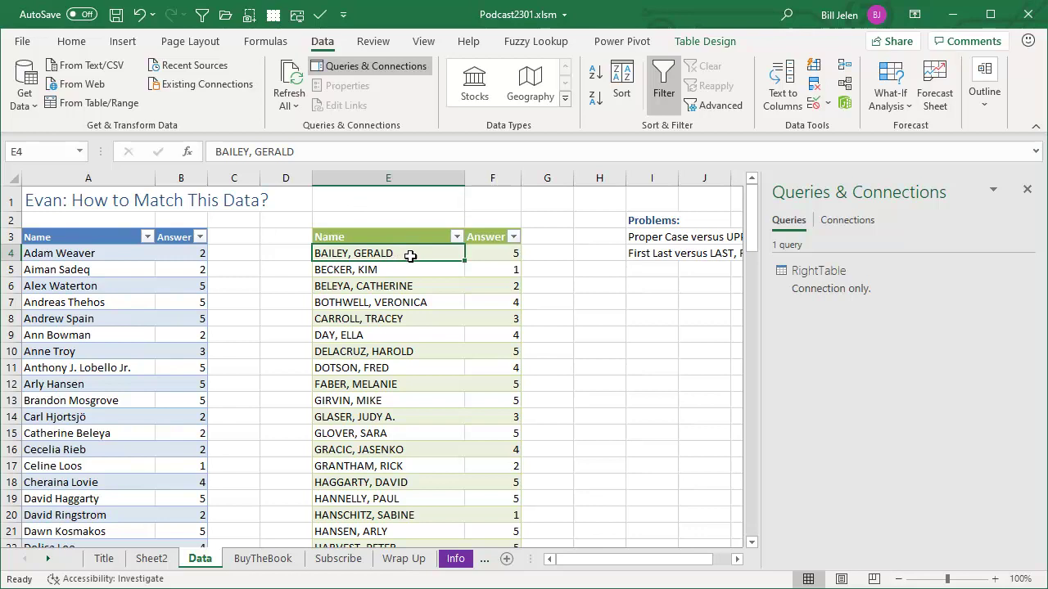
Bring LeftTable into Power Query Editor and start a Merge Queries setup
click(99, 253)
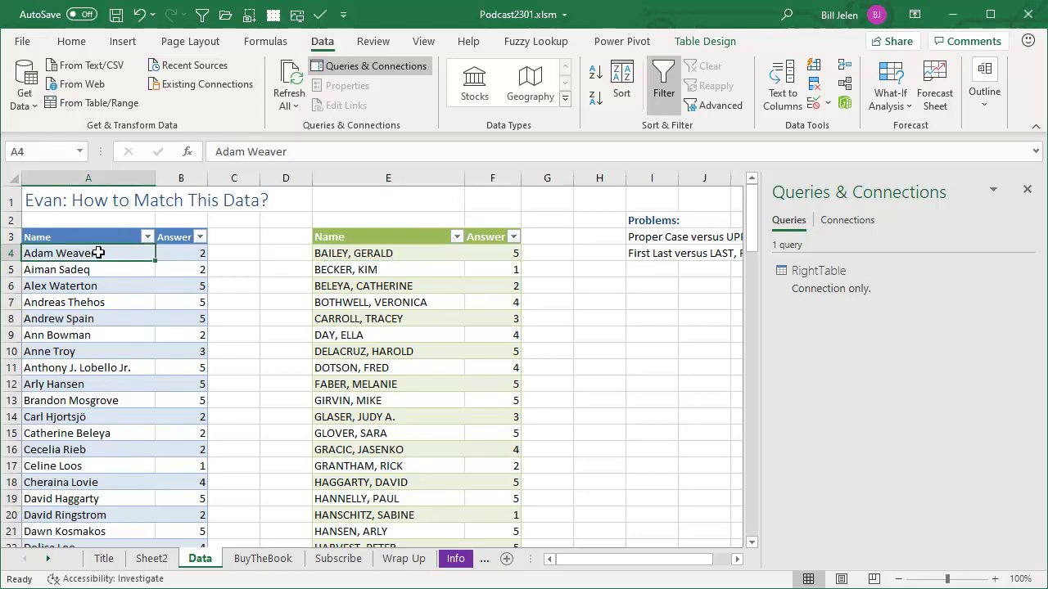
click(113, 113)
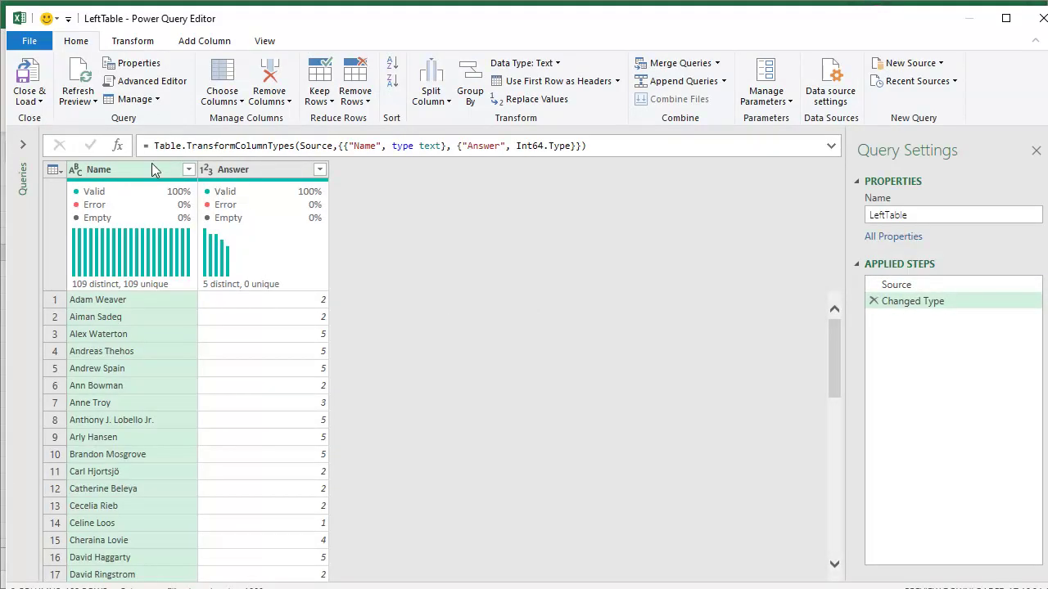
click(717, 64)
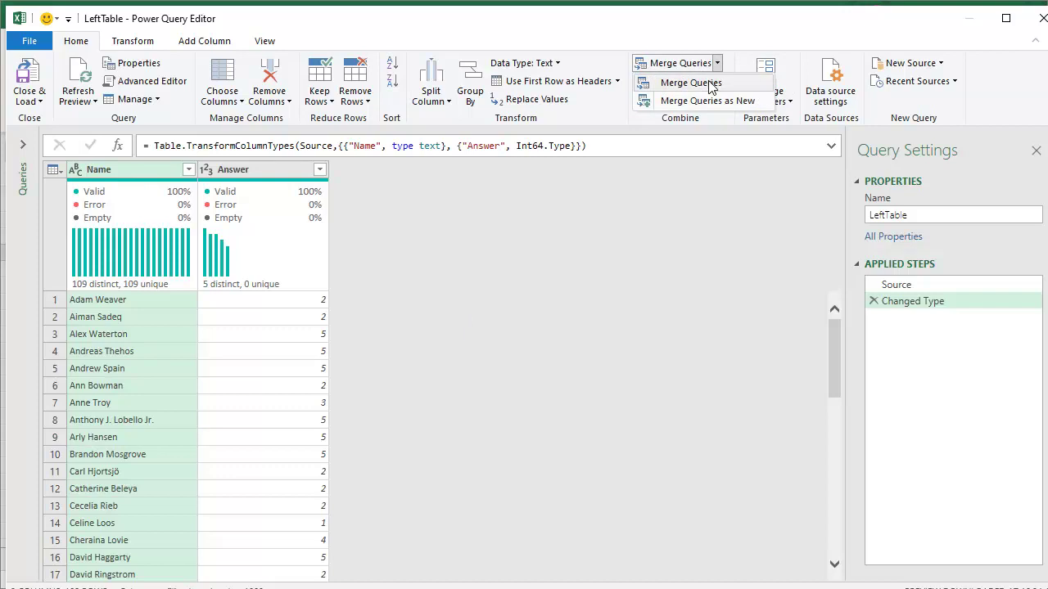
click(687, 83)
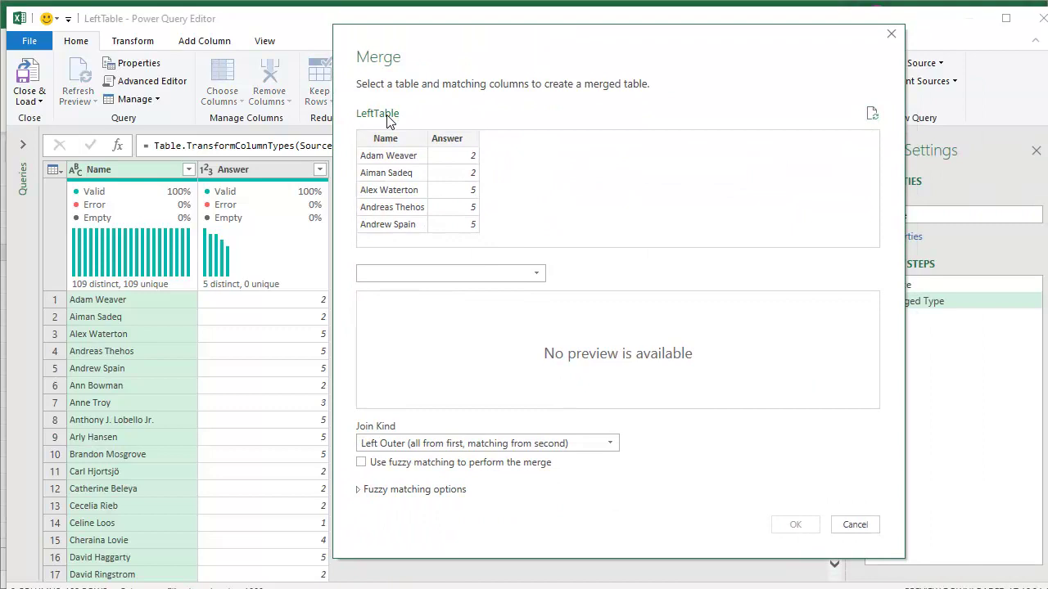
Merge LeftTable with RightTable on both Name columns using fuzzy matching
click(536, 274)
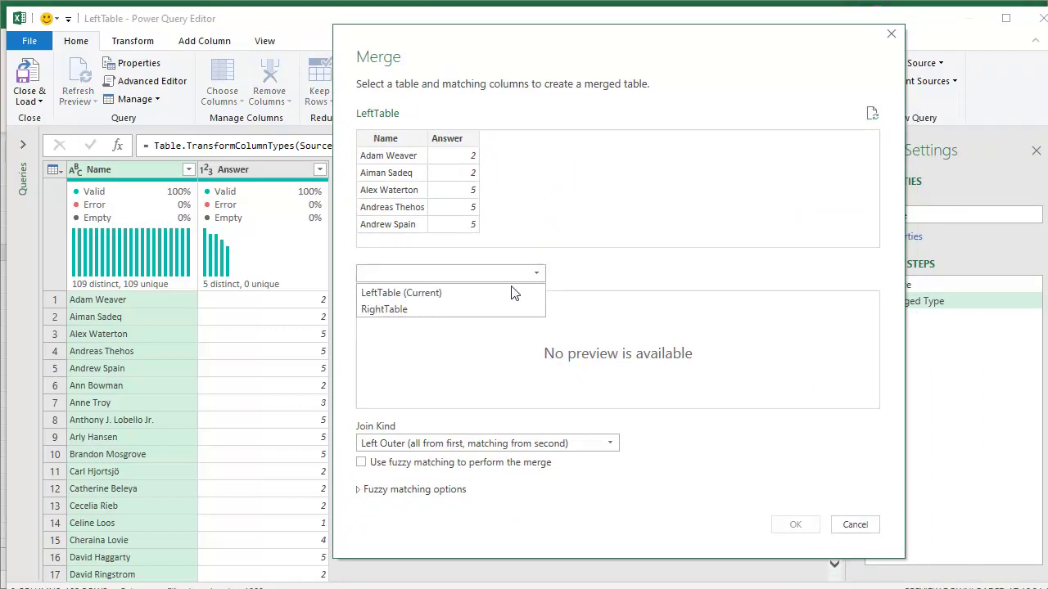
click(401, 313)
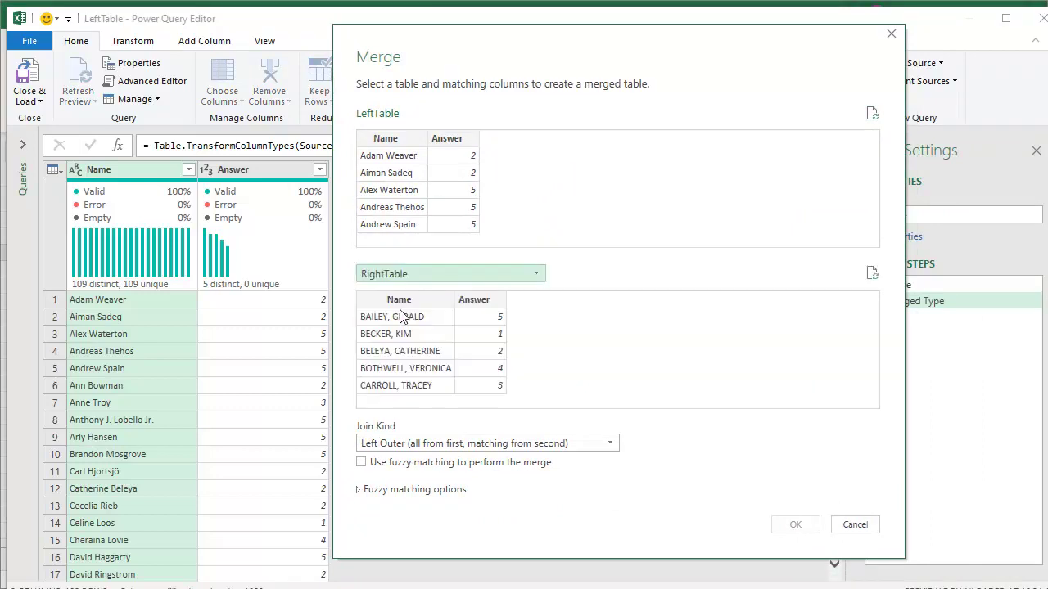
click(385, 139)
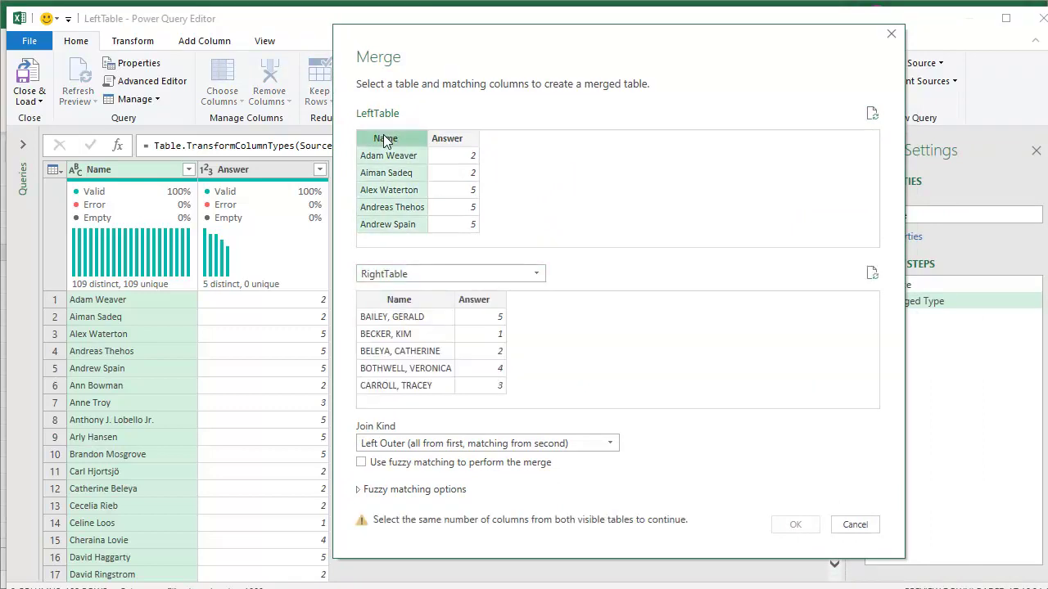
click(400, 301)
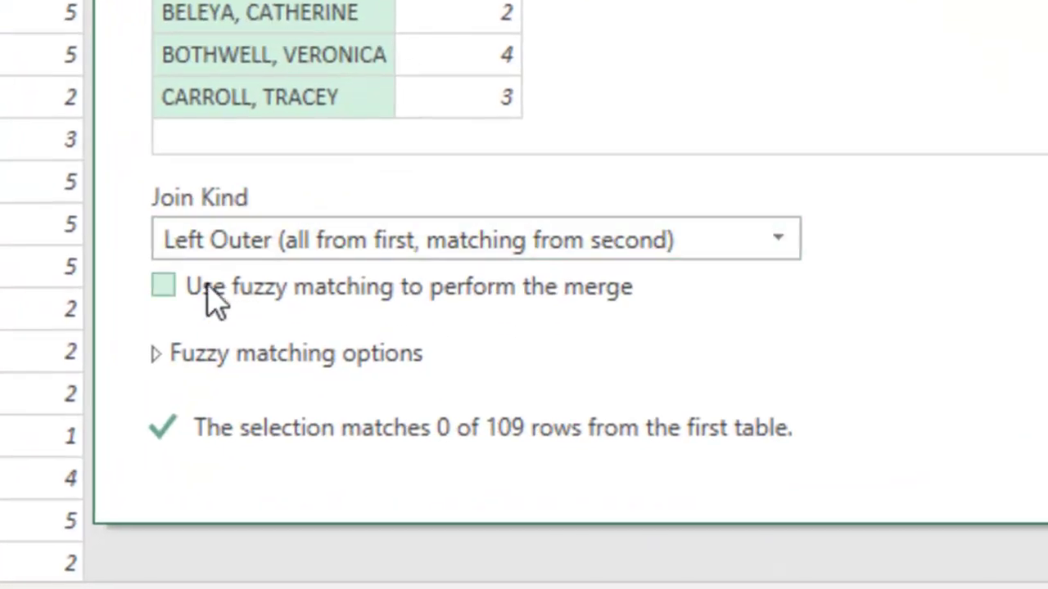
click(164, 286)
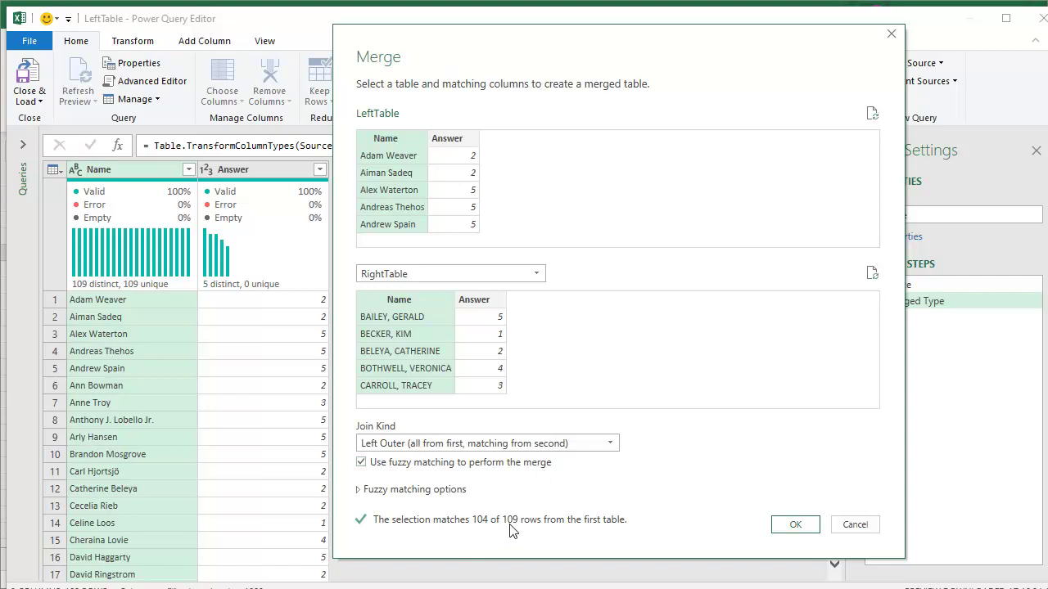
click(795, 524)
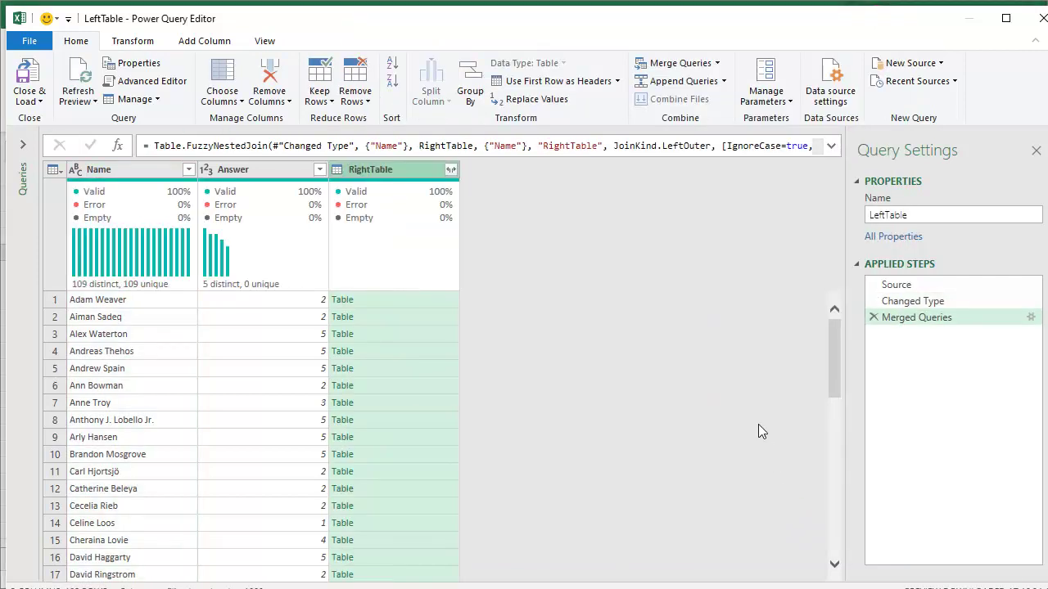
Expand the RightTable column into Name and Answer fields and review the matched names
click(450, 170)
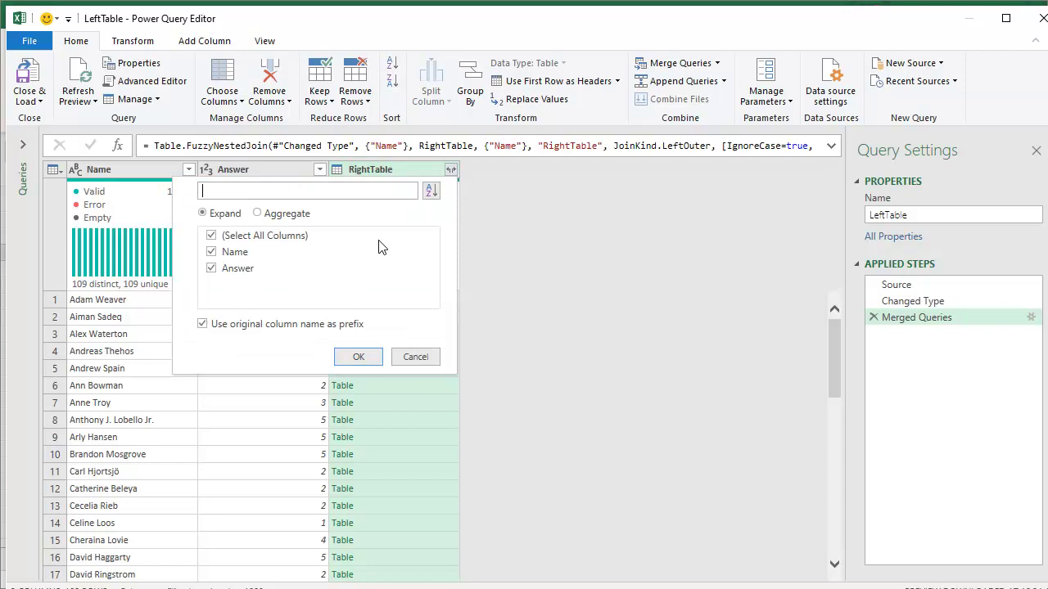
click(358, 358)
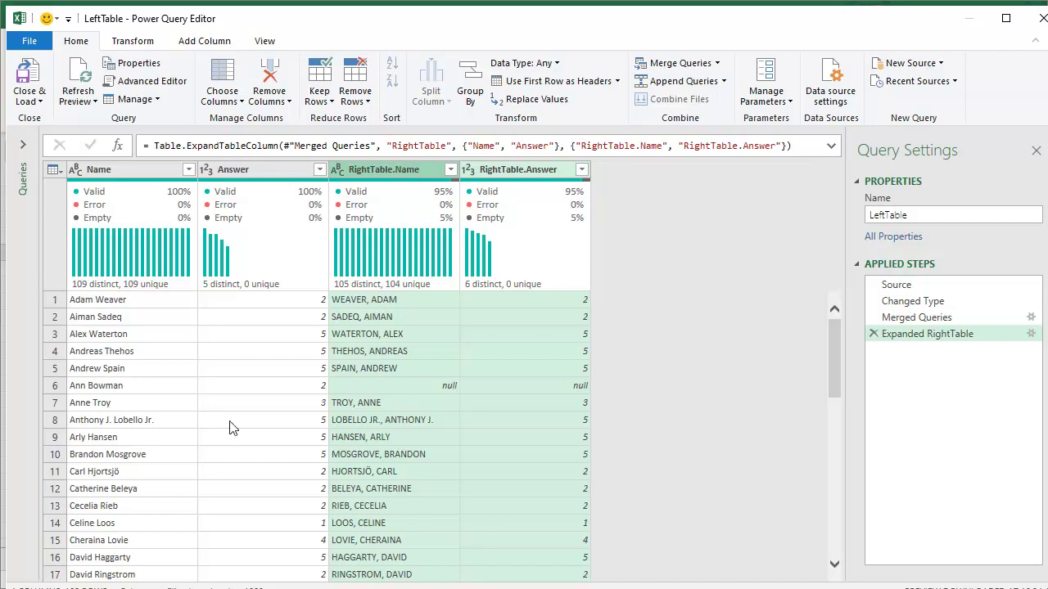
scroll(433, 421, down, 5)
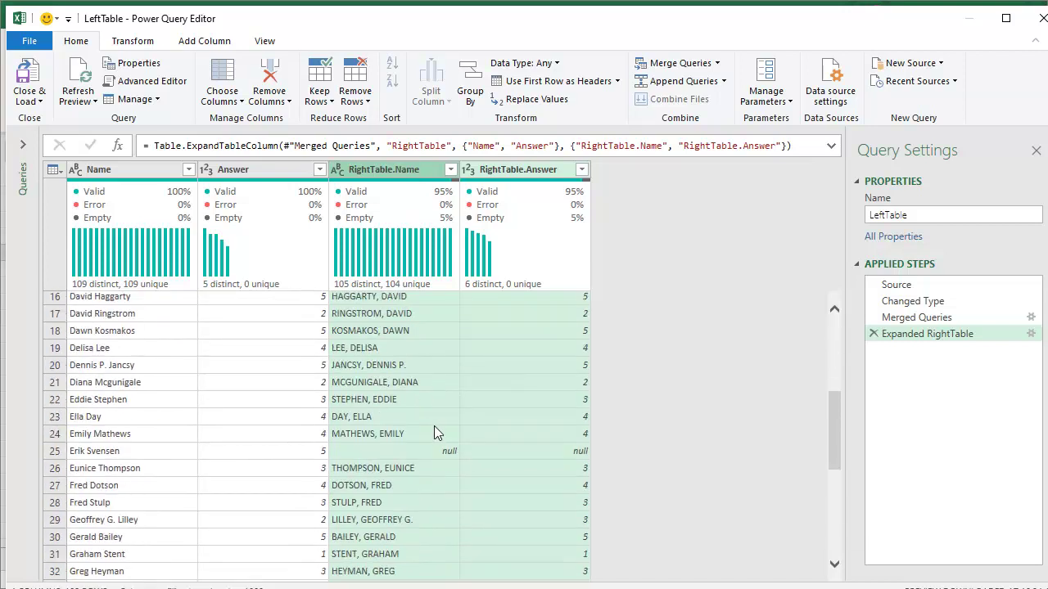
scroll(434, 421, down, 1)
scroll(433, 422, up, 4)
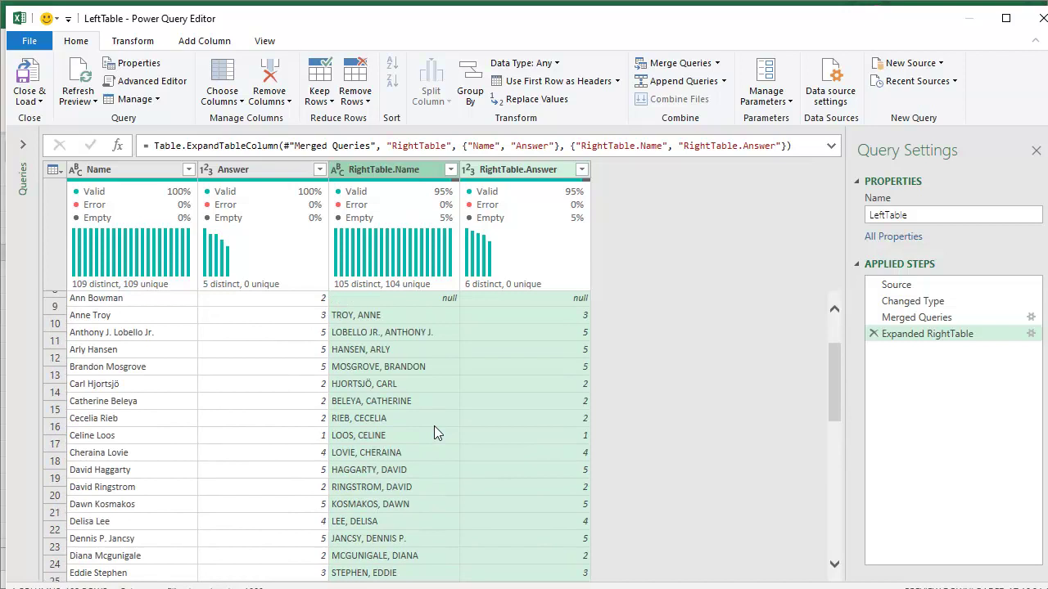
Close & Load the merged LeftTable query to a new sheet, then return to Sheet2
click(28, 74)
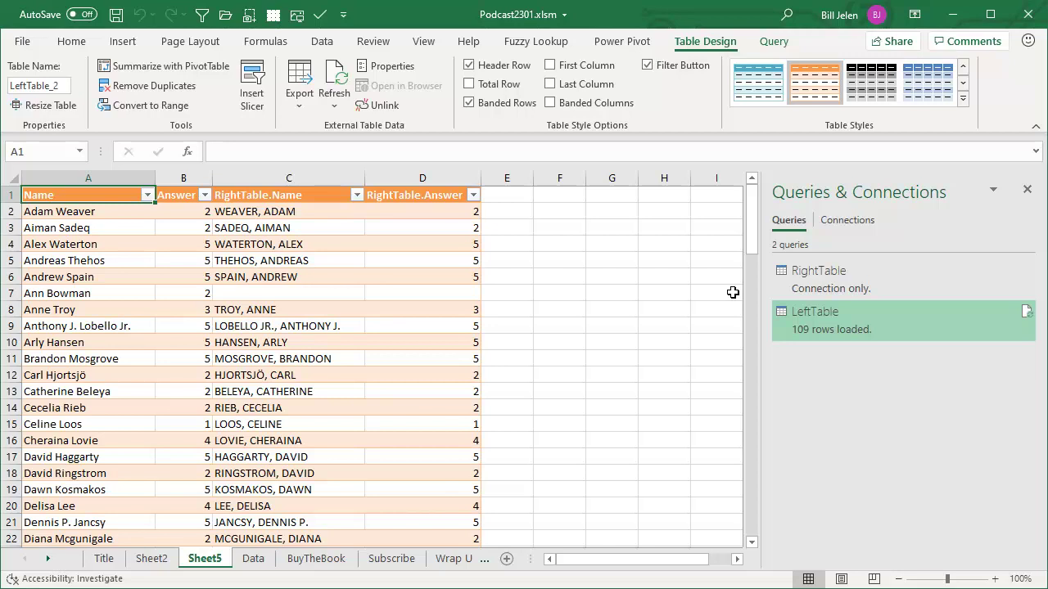
click(151, 558)
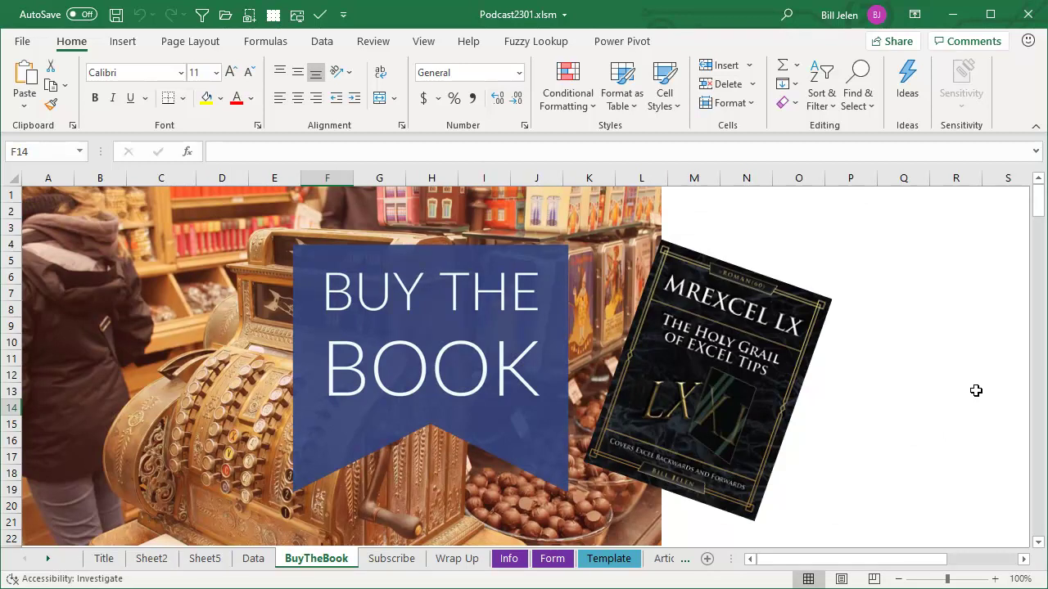
Move to the next sheet, Subscribe
key(ctrl+Page_Down)
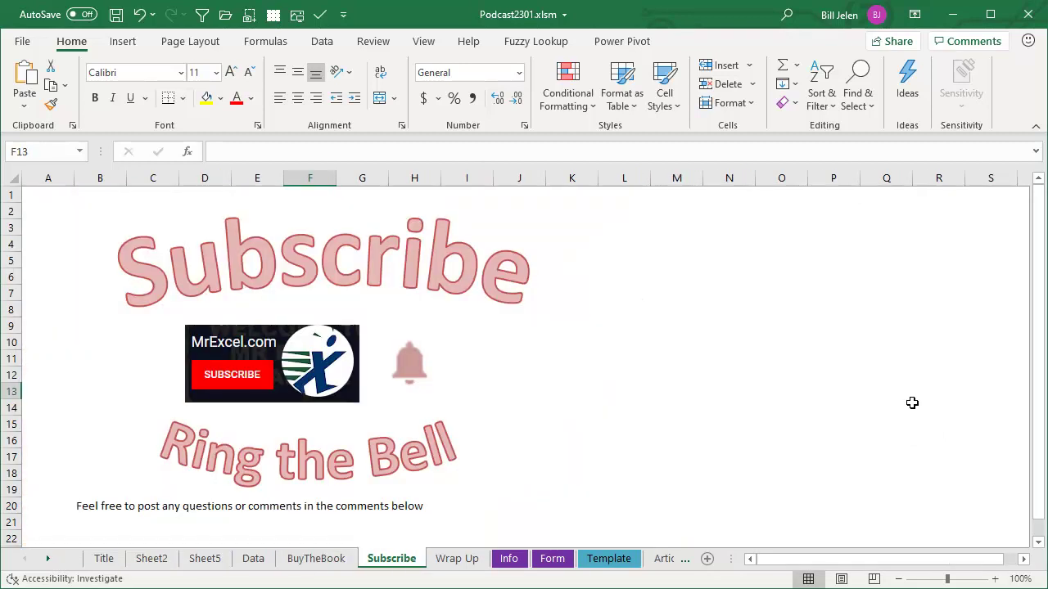